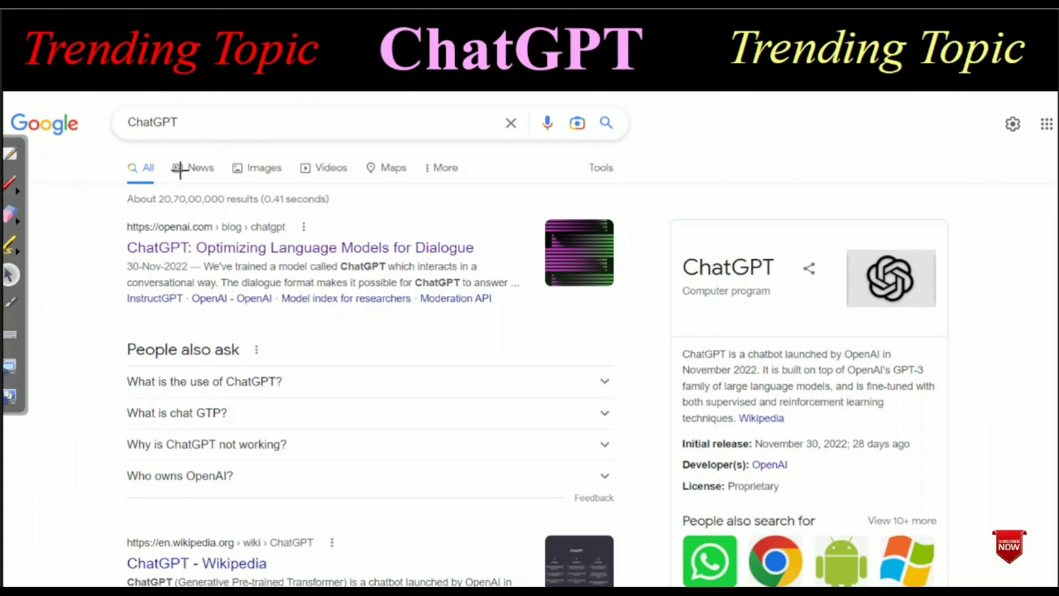
Open the openai.com blog post 'ChatGPT: Optimizing Language Models for Dialogue' from the Google results.
mouse_move(152, 106)
left_mouse_down()
mouse_move(128, 142)
mouse_move(188, 122)
mouse_move(154, 108)
left_mouse_up()
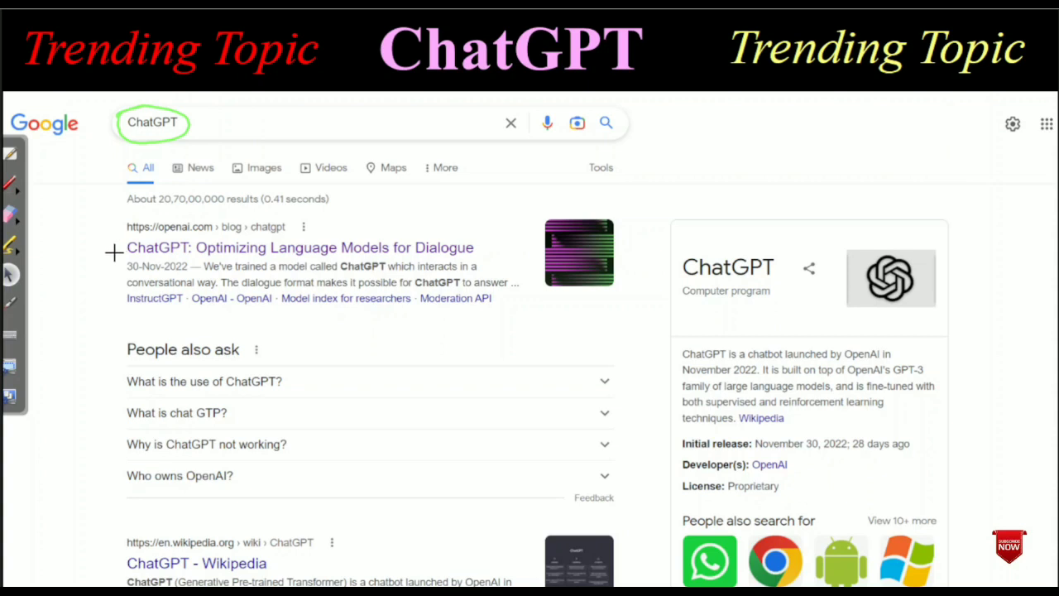
mouse_move(120, 217)
left_mouse_down()
mouse_move(136, 244)
mouse_move(286, 230)
mouse_move(281, 208)
mouse_move(113, 212)
left_mouse_up()
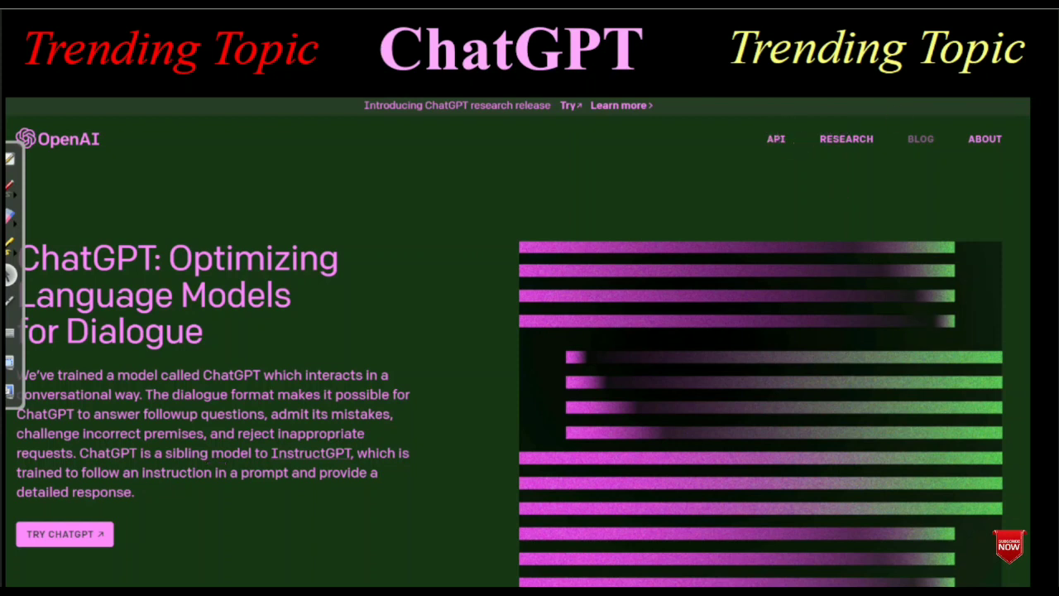
Start an OpenAI API sign-up with an e-mail address entered and the 'I'm not a robot' box ticked.
mouse_move(787, 125)
left_mouse_down()
mouse_move(764, 119)
mouse_move(762, 158)
mouse_move(811, 131)
mouse_move(779, 118)
left_mouse_up()
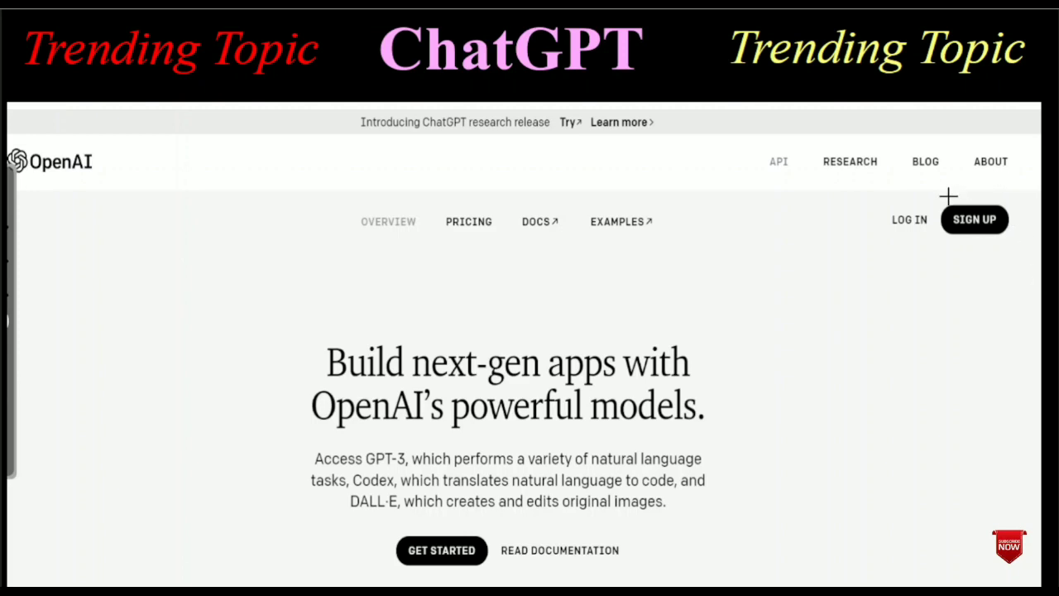
mouse_move(964, 194)
left_mouse_down()
mouse_move(918, 214)
mouse_move(1018, 247)
mouse_move(986, 199)
mouse_move(963, 195)
left_mouse_up()
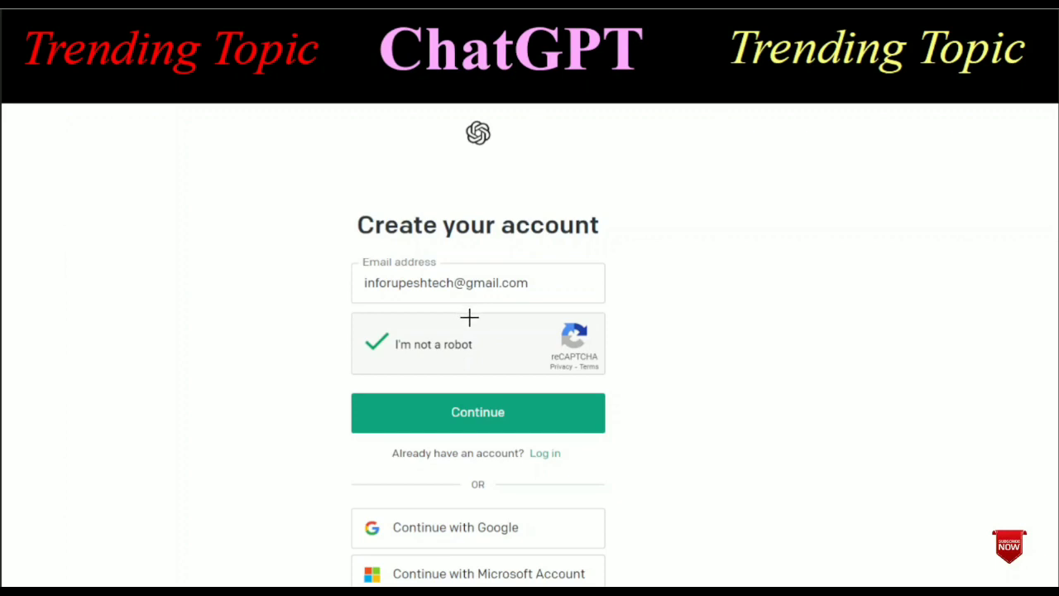
Submit a password of at least 8 characters to reach the 'Verify your email' page.
left_click_drag(478, 303, 543, 283)
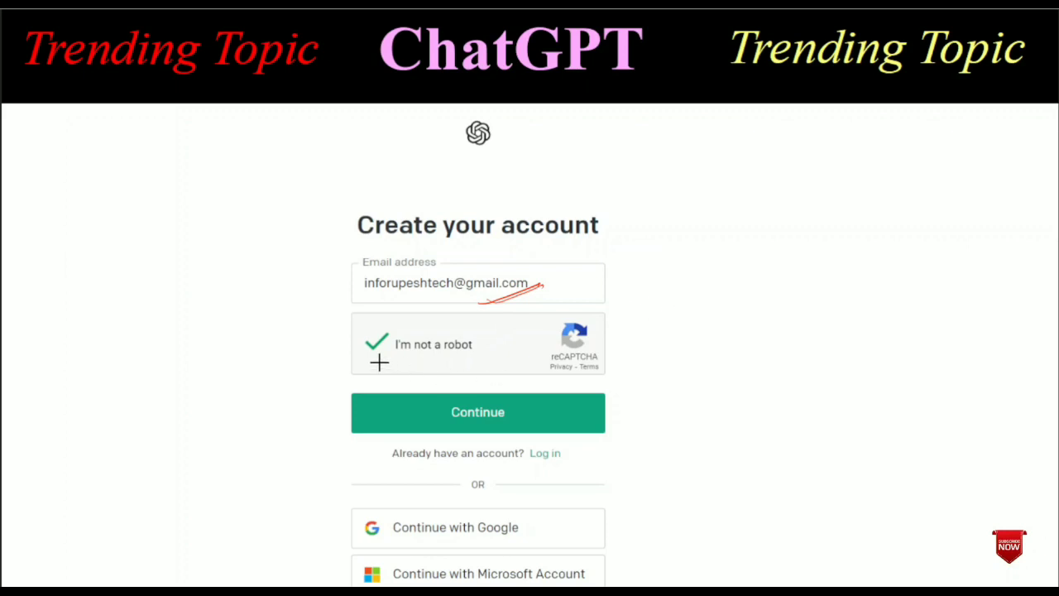
mouse_move(383, 322)
left_mouse_down()
mouse_move(354, 362)
mouse_move(374, 339)
left_mouse_up()
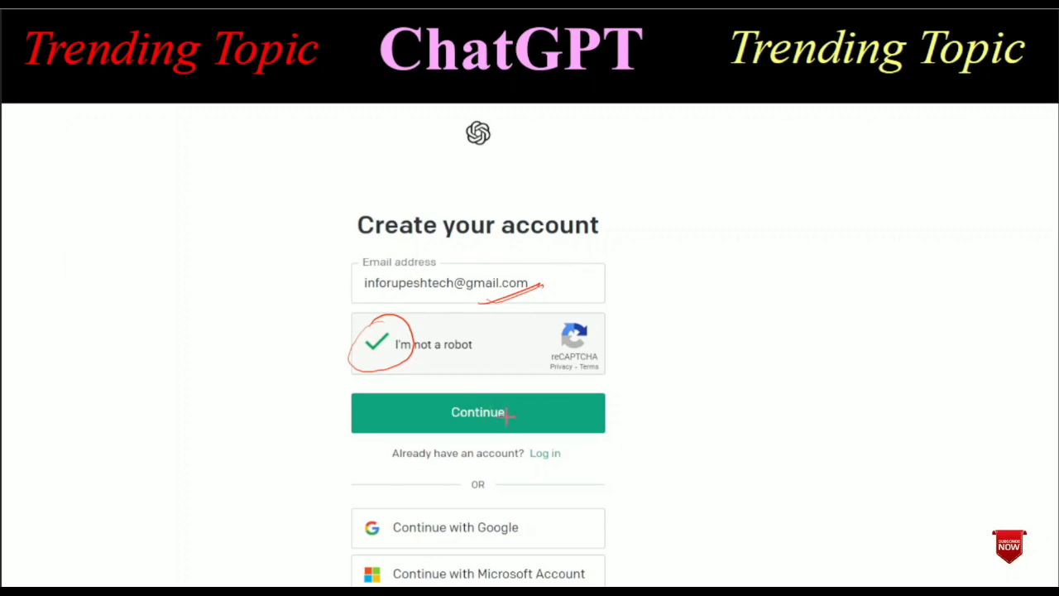
left_click_drag(515, 422, 527, 414)
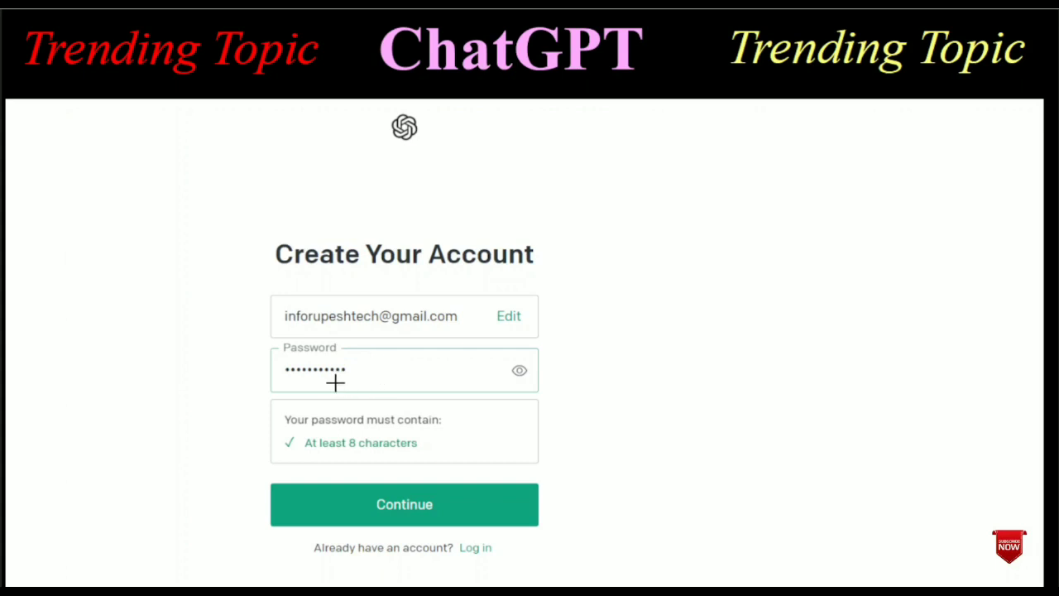
left_click_drag(320, 382, 403, 353)
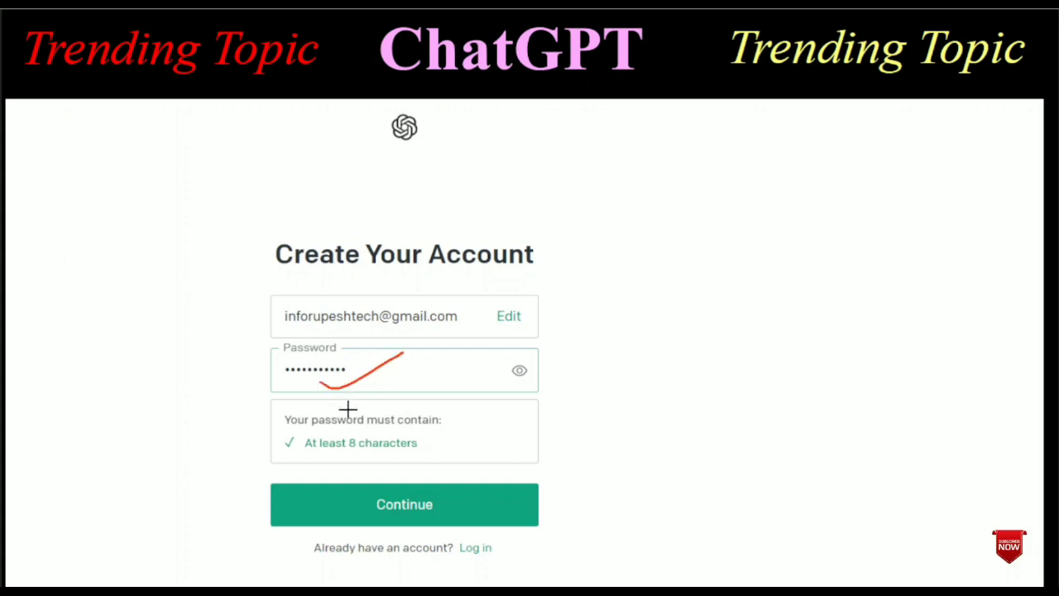
mouse_move(387, 426)
left_mouse_down()
mouse_move(361, 437)
mouse_move(412, 444)
mouse_move(385, 409)
left_mouse_up()
mouse_move(347, 371)
left_mouse_down()
mouse_move(356, 378)
mouse_move(396, 359)
left_mouse_up()
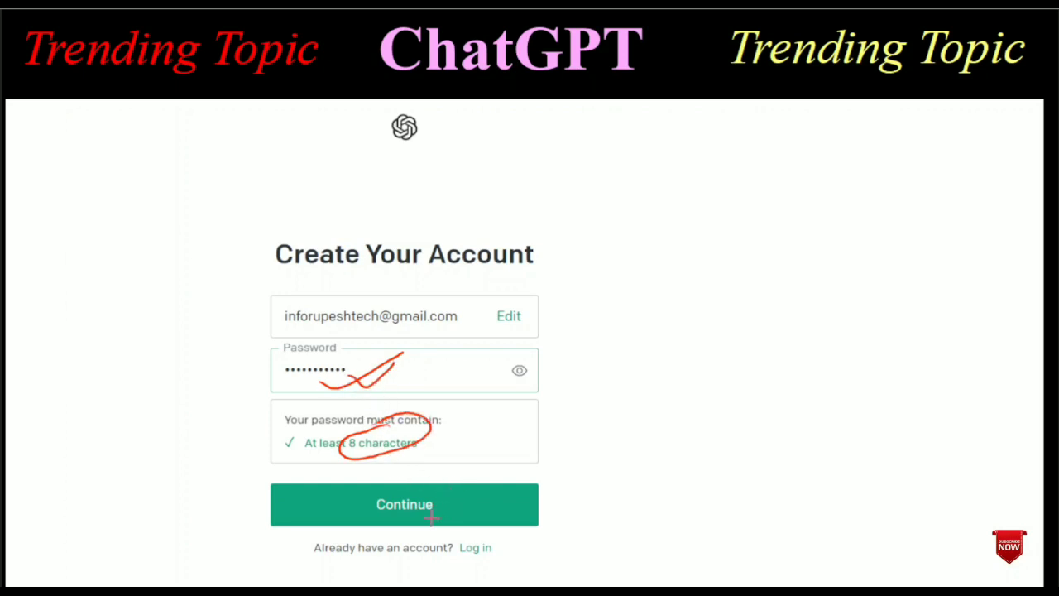
left_click_drag(406, 523, 429, 493)
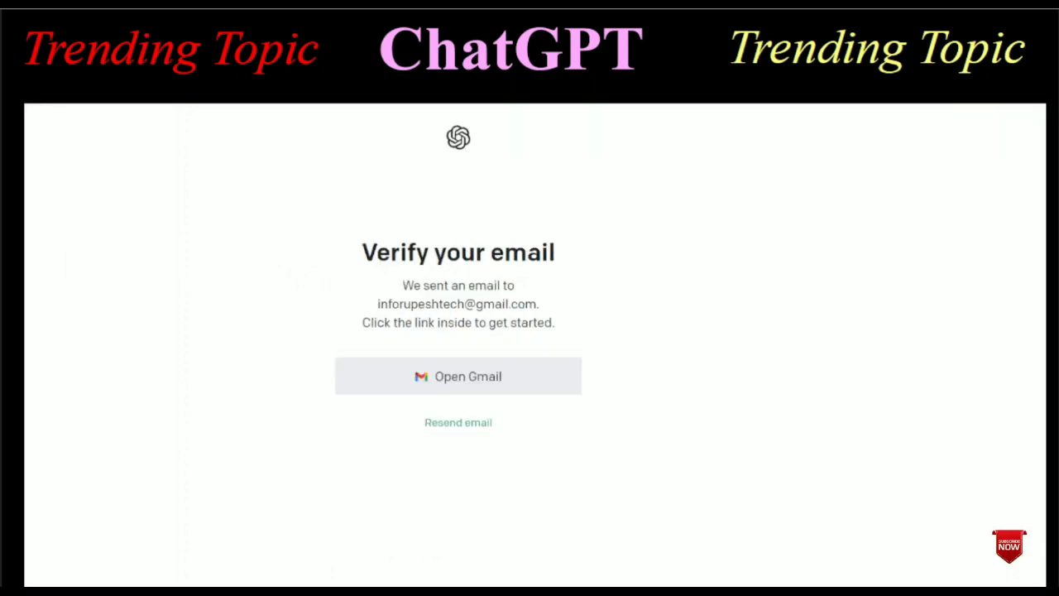
Enter first name, last name and organisation name, then enter a phone number on the verification page.
mouse_move(403, 203)
left_mouse_down()
mouse_move(318, 239)
mouse_move(489, 427)
mouse_move(641, 240)
mouse_move(368, 217)
mouse_move(336, 406)
mouse_move(683, 316)
mouse_move(295, 263)
mouse_move(540, 400)
mouse_move(476, 225)
left_mouse_up()
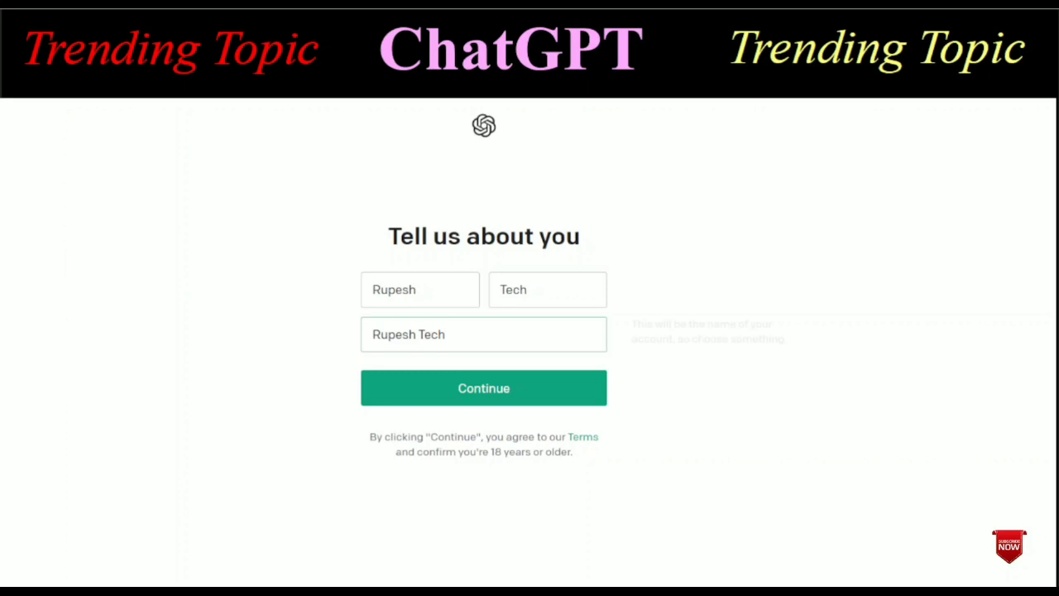
left_click_drag(418, 308, 563, 283)
left_click_drag(389, 354, 447, 330)
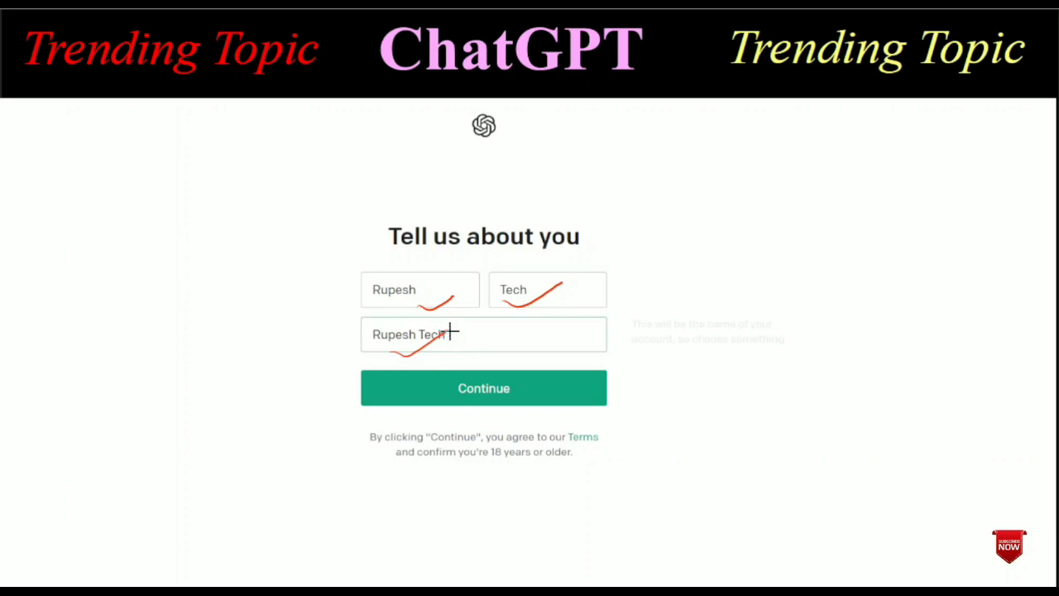
left_click_drag(345, 338, 352, 339)
left_click_drag(494, 336, 534, 321)
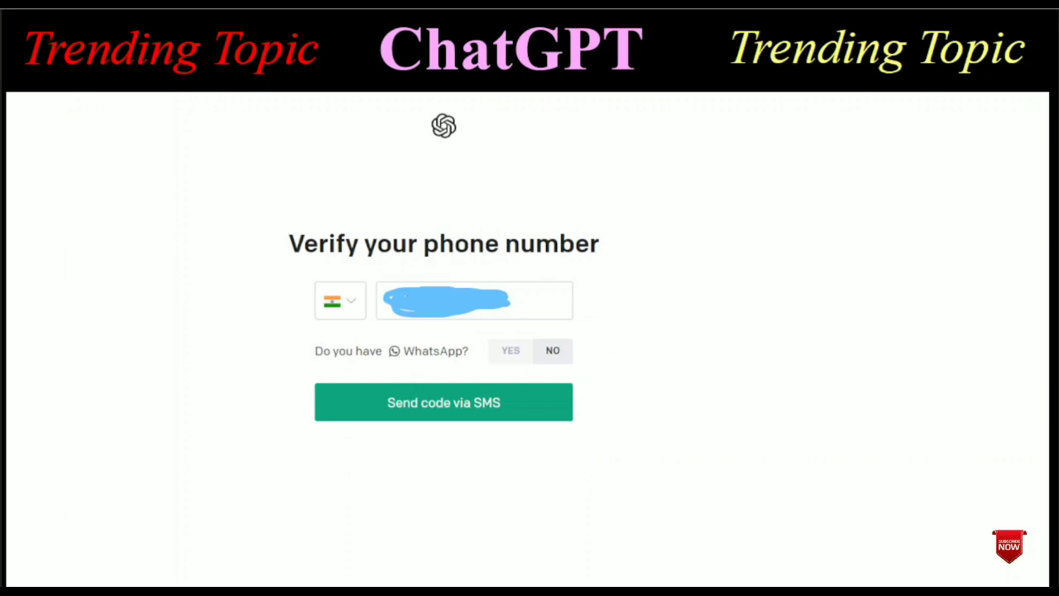
mouse_move(338, 288)
left_mouse_down()
mouse_move(311, 296)
mouse_move(336, 325)
mouse_move(363, 296)
mouse_move(331, 284)
mouse_move(308, 296)
mouse_move(307, 322)
mouse_move(334, 329)
left_mouse_up()
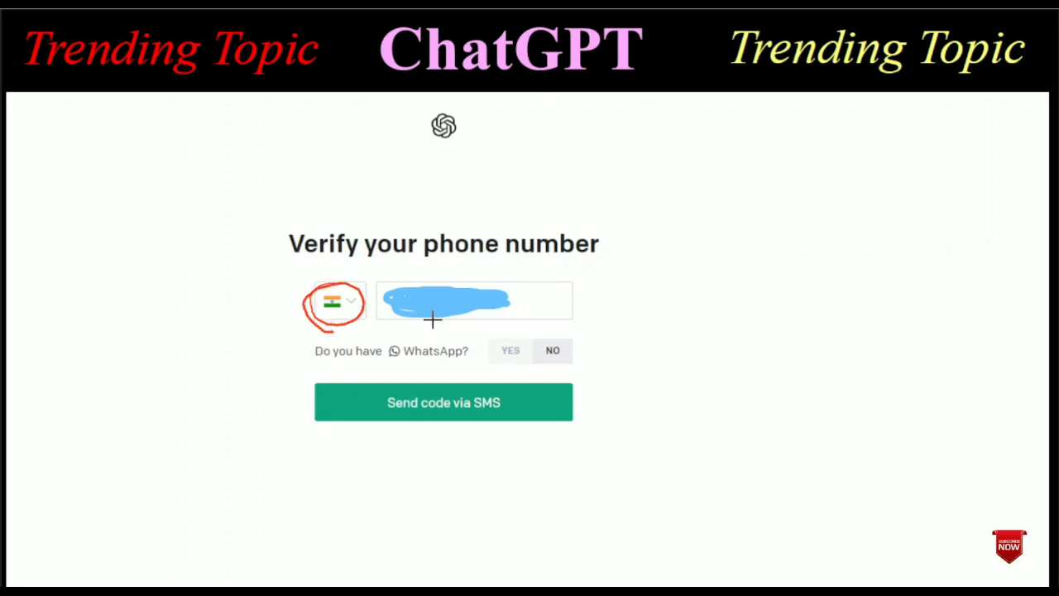
left_click_drag(517, 298, 557, 283)
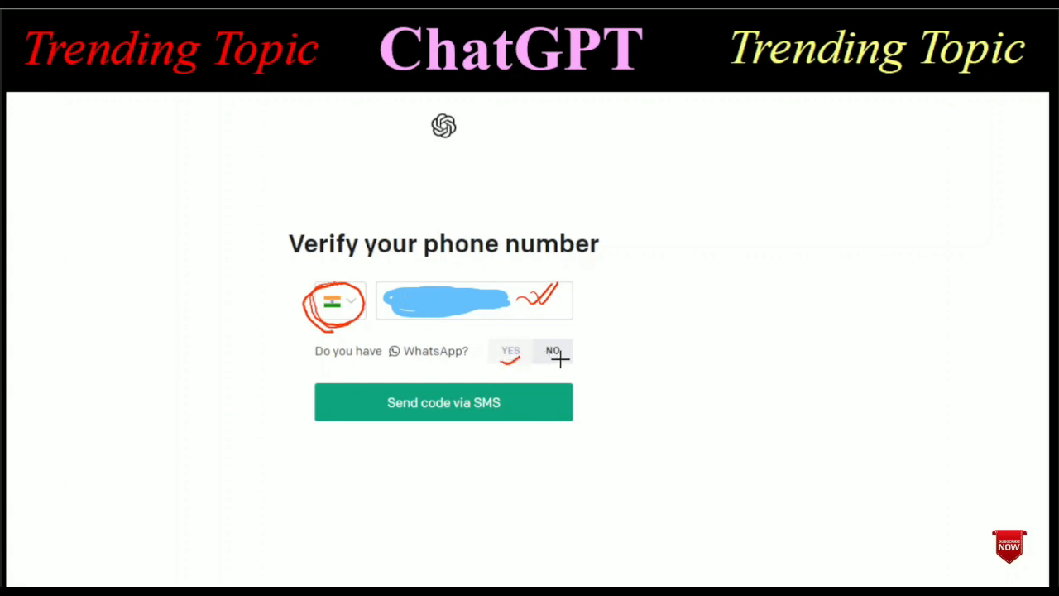
left_click_drag(543, 361, 578, 349)
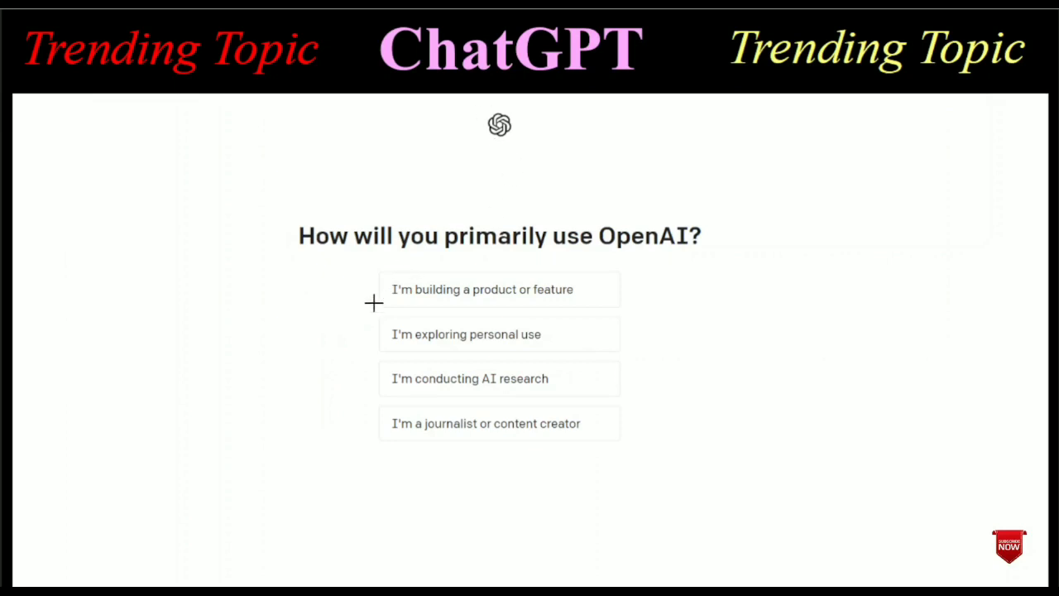
Choose 'I'm exploring personal use' as the primary use to reach the Welcome to OpenAI dashboard.
left_click_drag(369, 307, 411, 295)
left_click_drag(368, 360, 411, 339)
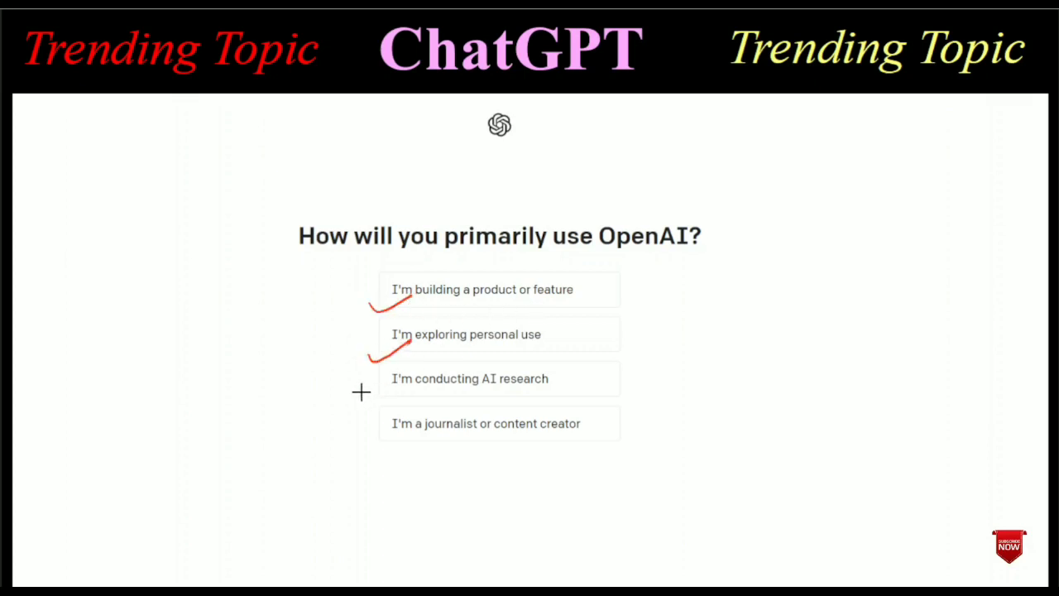
left_click_drag(367, 401, 412, 381)
left_click_drag(365, 440, 417, 411)
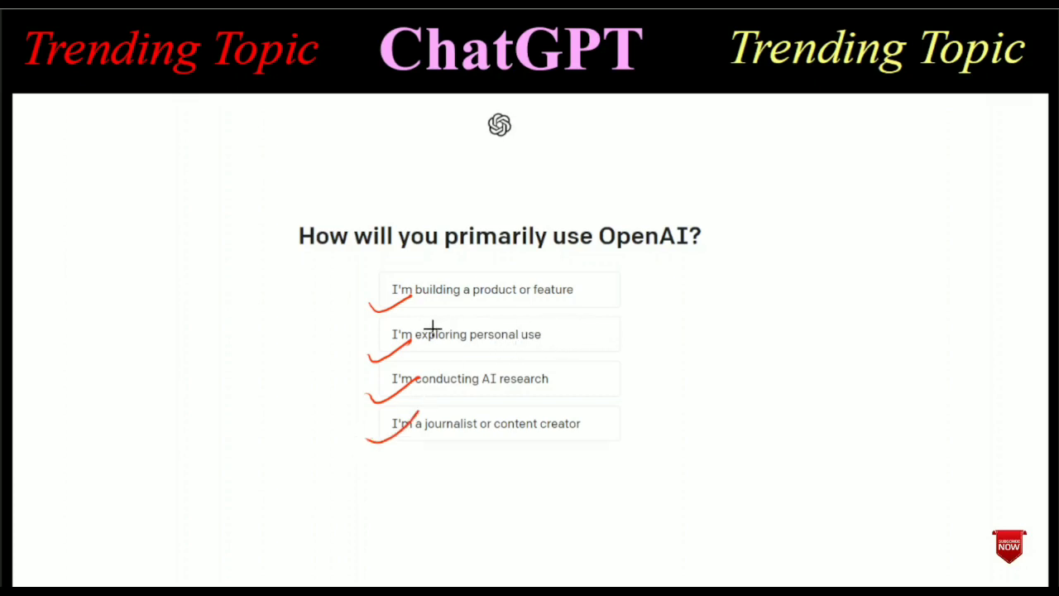
mouse_move(428, 323)
left_mouse_down()
mouse_move(383, 329)
mouse_move(454, 359)
mouse_move(566, 329)
mouse_move(468, 313)
mouse_move(341, 335)
left_mouse_up()
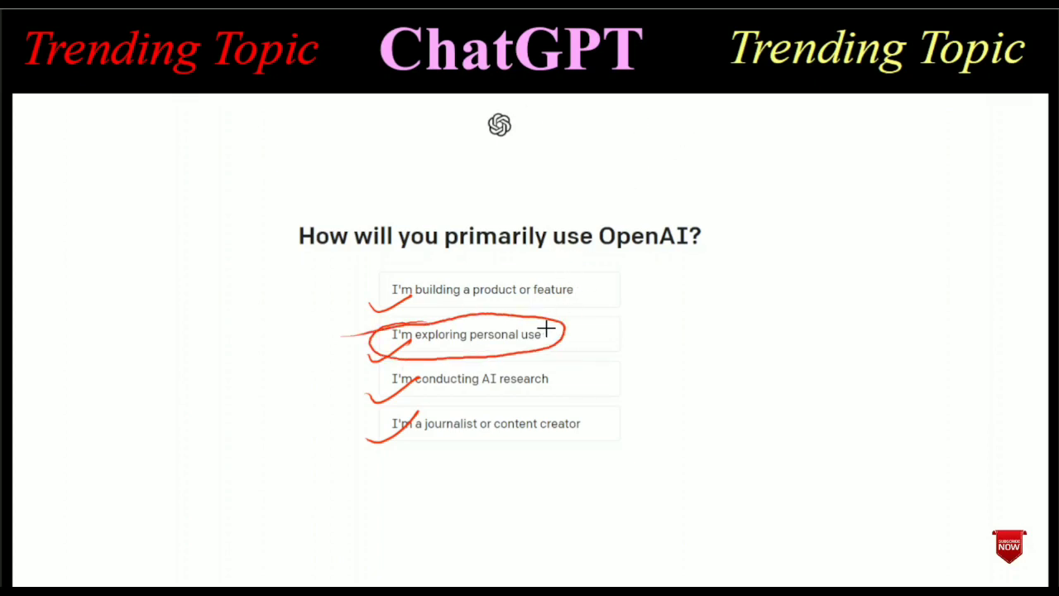
left_click_drag(552, 334, 598, 324)
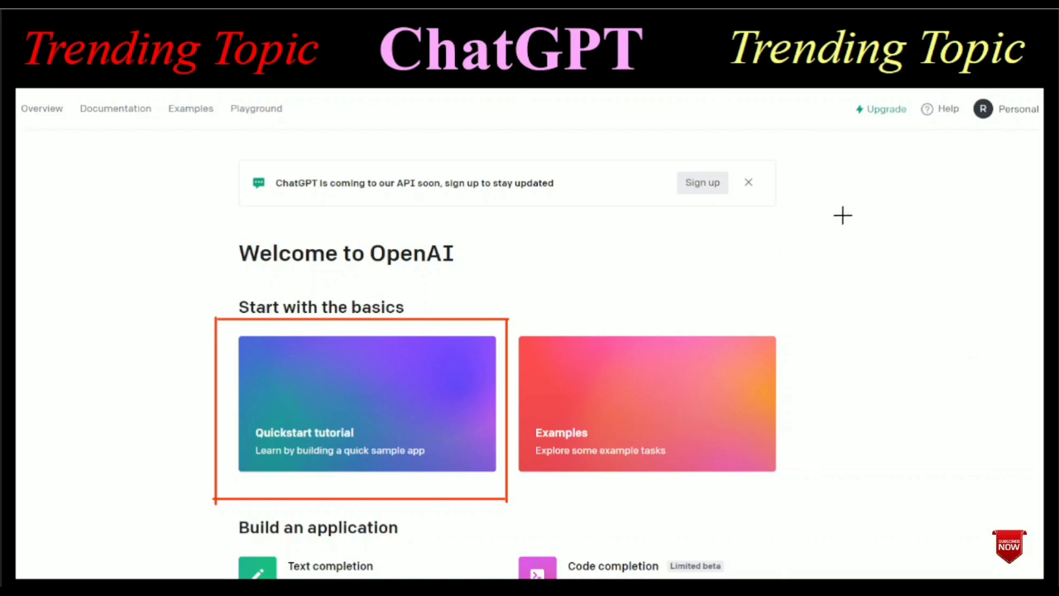
Open the Quickstart tutorial and bring up its 'Adjust your settings' section with the cow-essay prompt.
mouse_move(997, 98)
left_mouse_down()
mouse_move(987, 89)
mouse_move(951, 125)
mouse_move(1049, 117)
mouse_move(973, 83)
left_mouse_up()
left_click_drag(856, 123, 907, 118)
left_click_drag(915, 130, 952, 116)
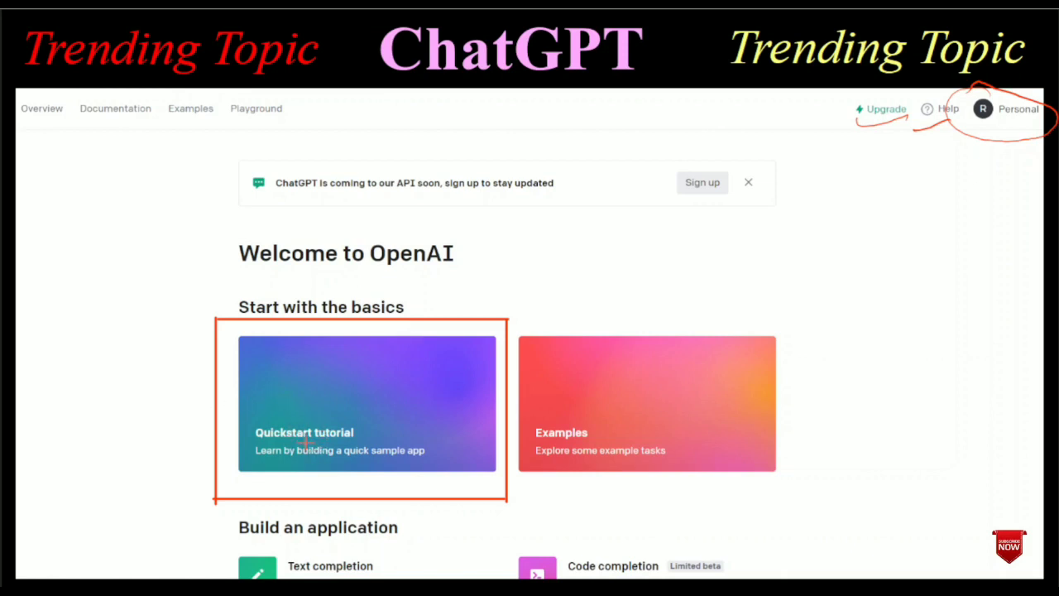
left_click_drag(199, 380, 259, 365)
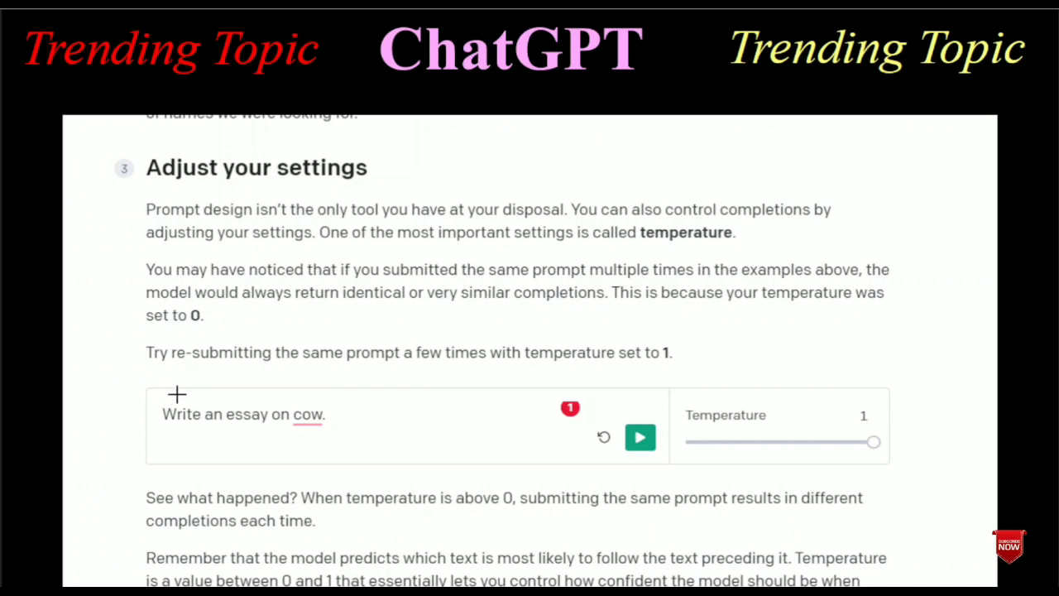
Submit the prompt 'Write an essay on cow.' at temperature 1 to generate the essay.
mouse_move(151, 375)
left_mouse_down()
mouse_move(139, 406)
mouse_move(189, 476)
mouse_move(563, 453)
mouse_move(766, 470)
mouse_move(583, 392)
mouse_move(205, 403)
mouse_move(148, 378)
left_mouse_up()
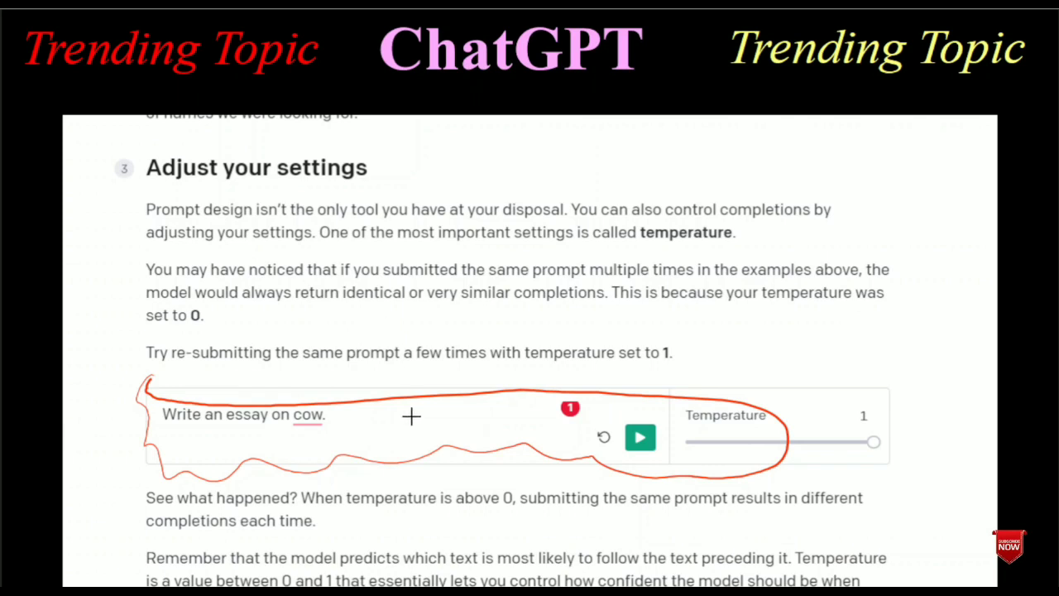
mouse_move(649, 416)
left_mouse_down()
mouse_move(612, 431)
mouse_move(654, 450)
mouse_move(651, 417)
mouse_move(629, 455)
left_mouse_up()
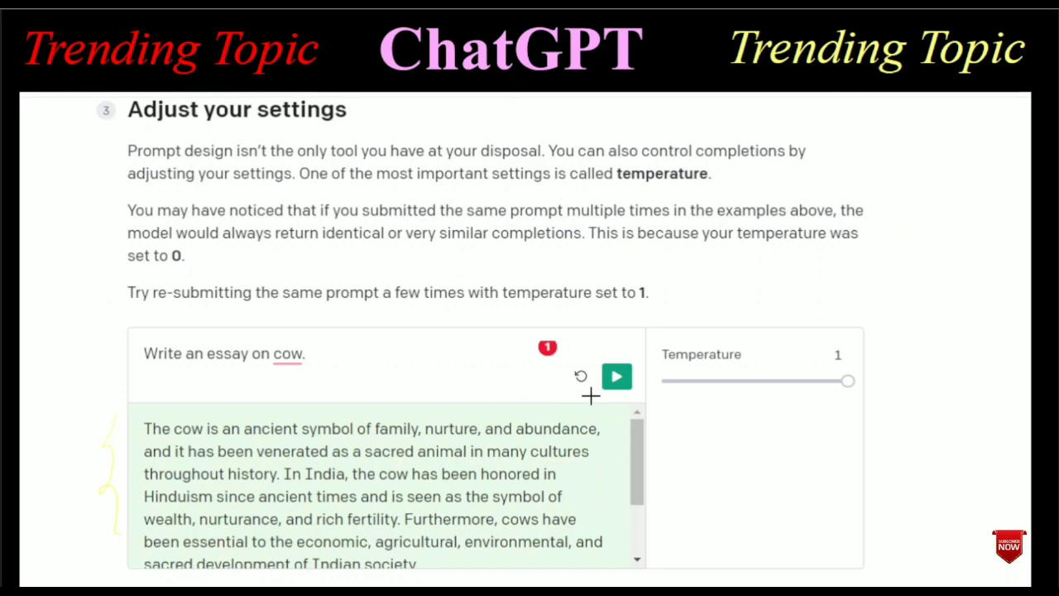
left_click_drag(662, 389, 670, 530)
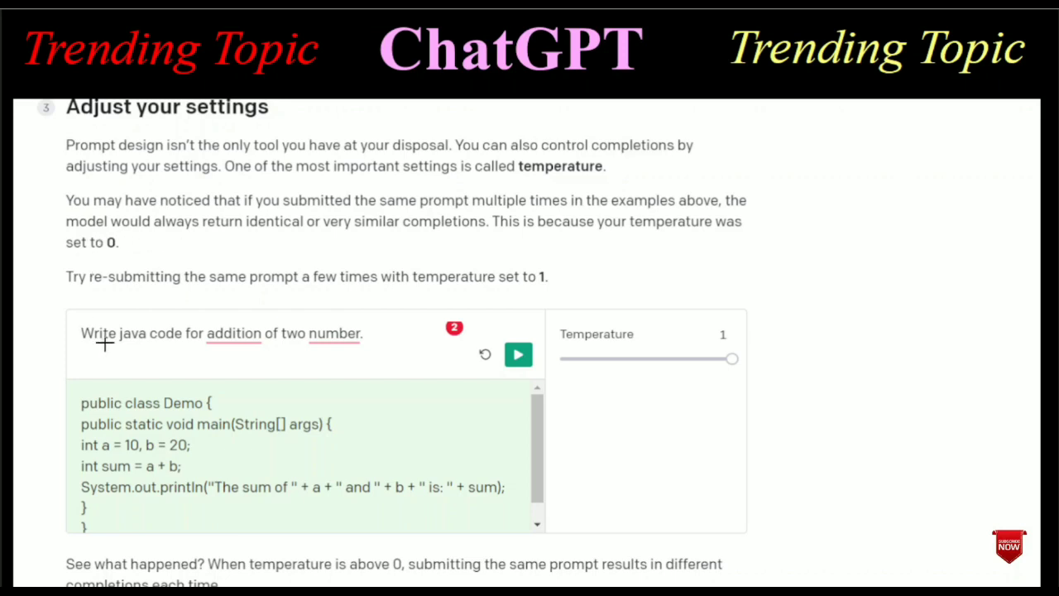
Replace the prompt with 'Write java code for addition of two number.' and submit it at temperature 1.
left_click_drag(282, 362, 397, 330)
left_click_drag(521, 332, 501, 331)
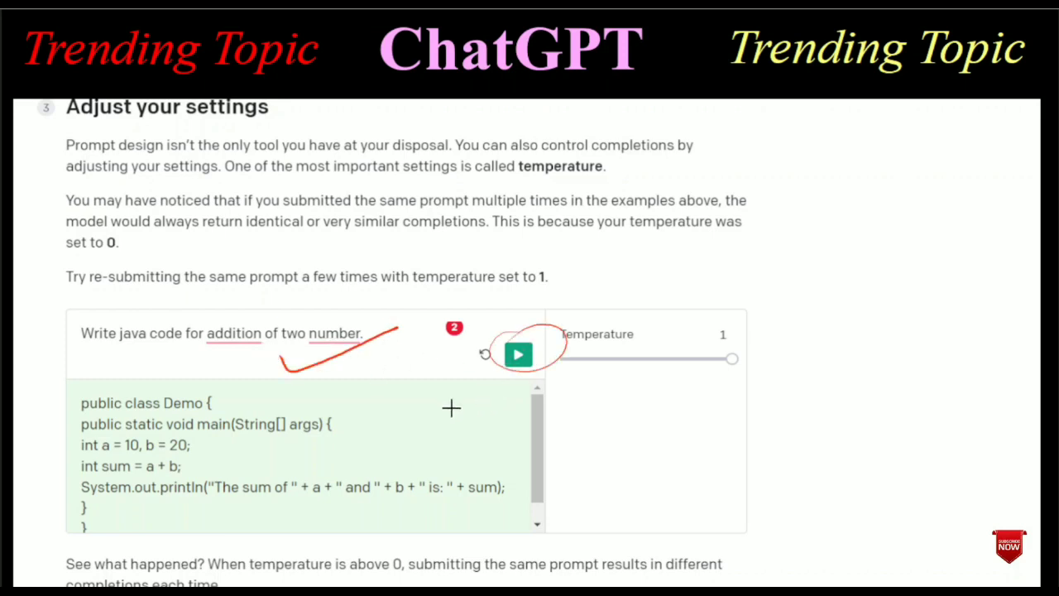
mouse_move(73, 380)
left_mouse_down()
mouse_move(56, 460)
mouse_move(89, 562)
left_mouse_up()
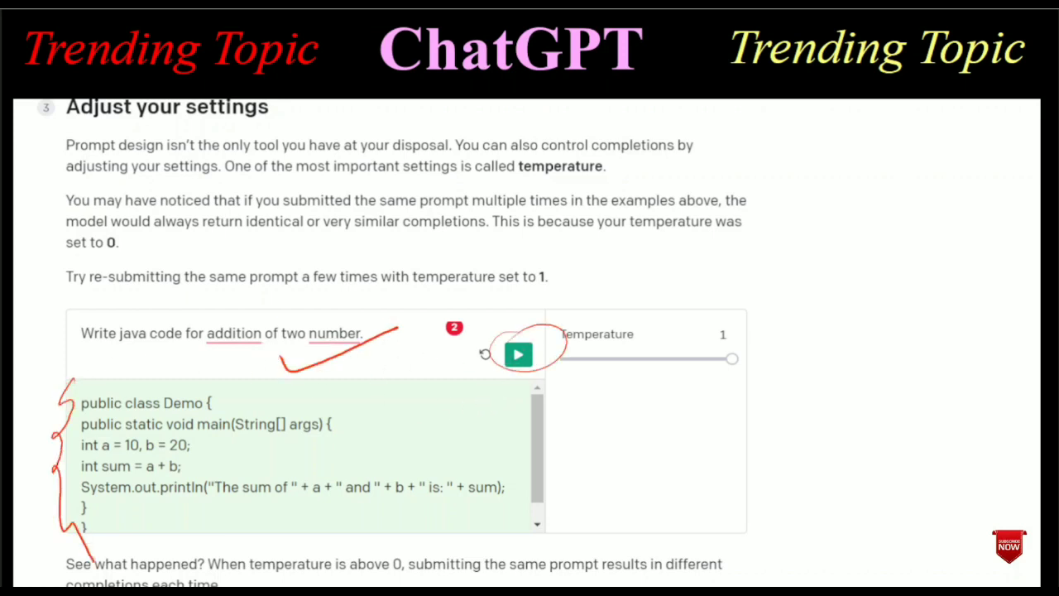
mouse_move(446, 387)
left_mouse_down()
mouse_move(523, 463)
mouse_move(502, 538)
left_mouse_up()
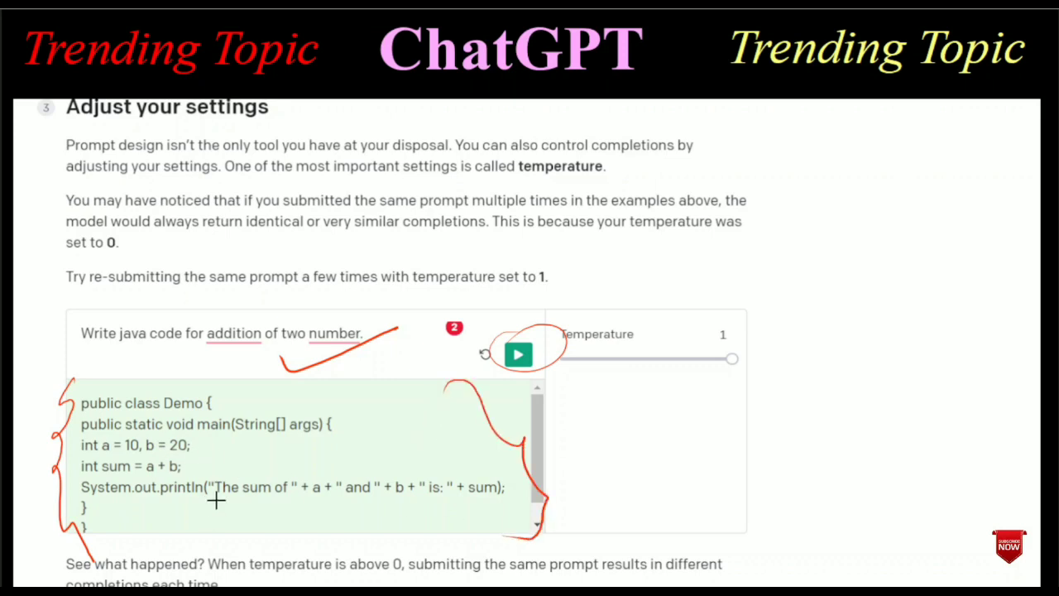
mouse_move(111, 381)
left_mouse_down()
mouse_move(380, 455)
mouse_move(116, 383)
left_mouse_up()
mouse_move(277, 457)
left_mouse_down()
mouse_move(274, 439)
mouse_move(409, 426)
left_mouse_up()
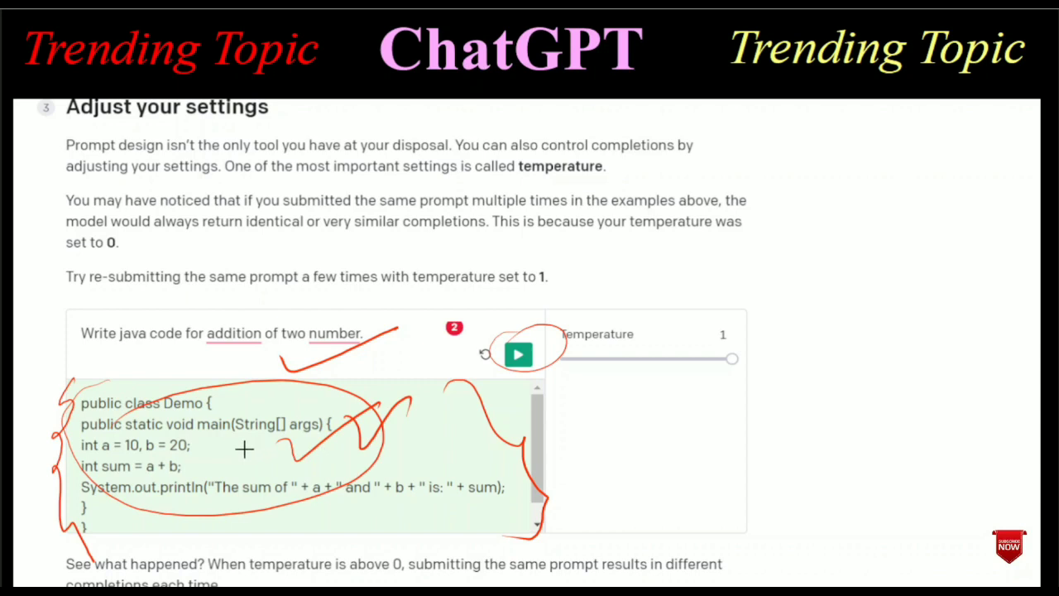
left_click_drag(294, 451, 374, 404)
mouse_move(158, 502)
left_mouse_down()
mouse_move(228, 488)
mouse_move(191, 505)
left_mouse_up()
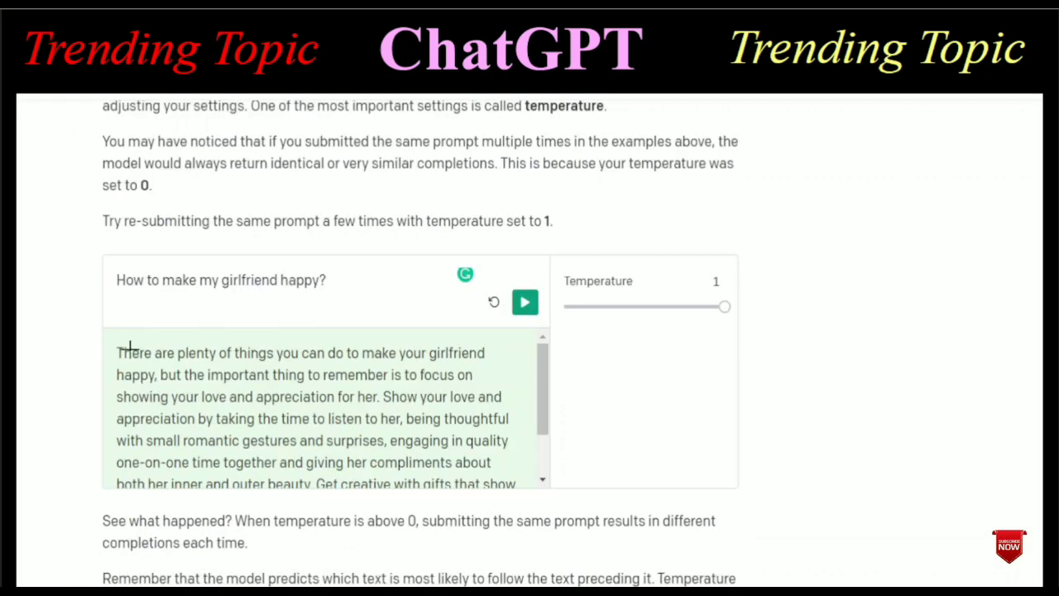
Submit the prompt 'How to make my girlfriend happy?' to get relationship advice.
left_click_drag(249, 311, 436, 265)
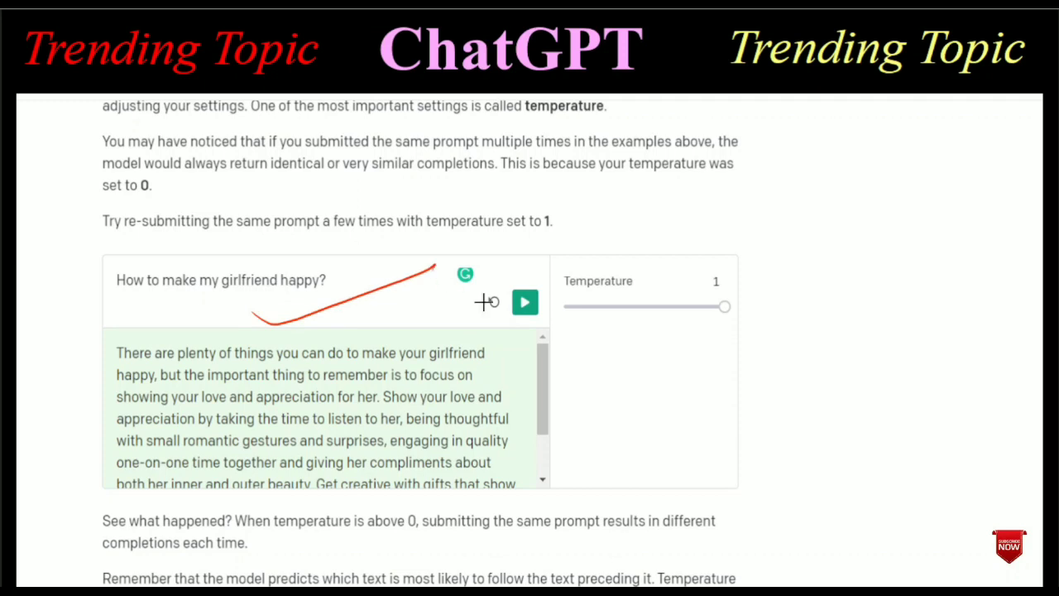